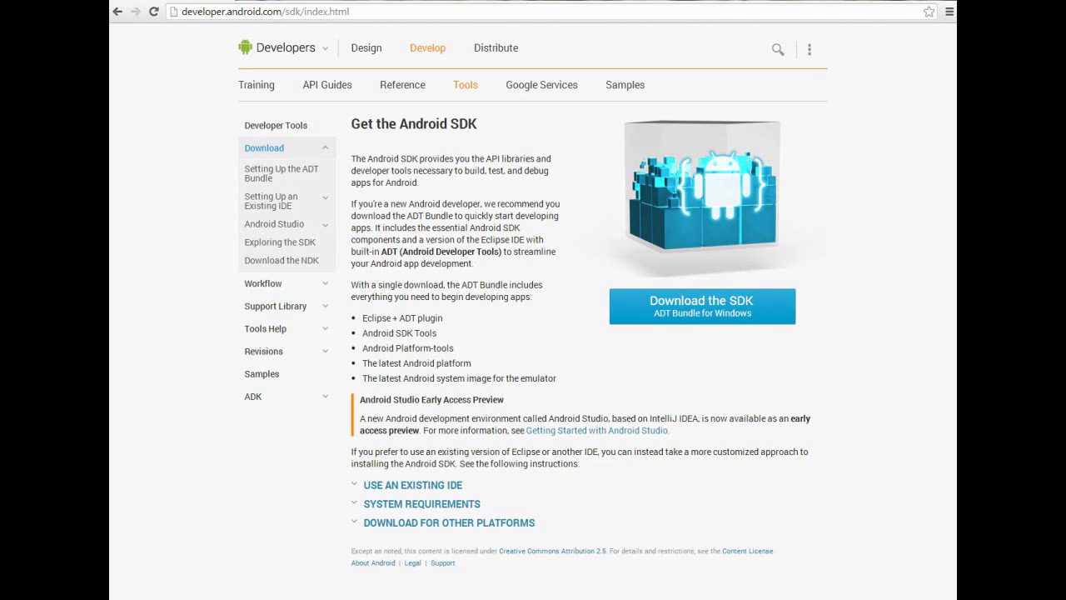
- Open the download page for the SDK ADT Bundle for Windows and agree to the terms and conditions
left_click(702, 307)
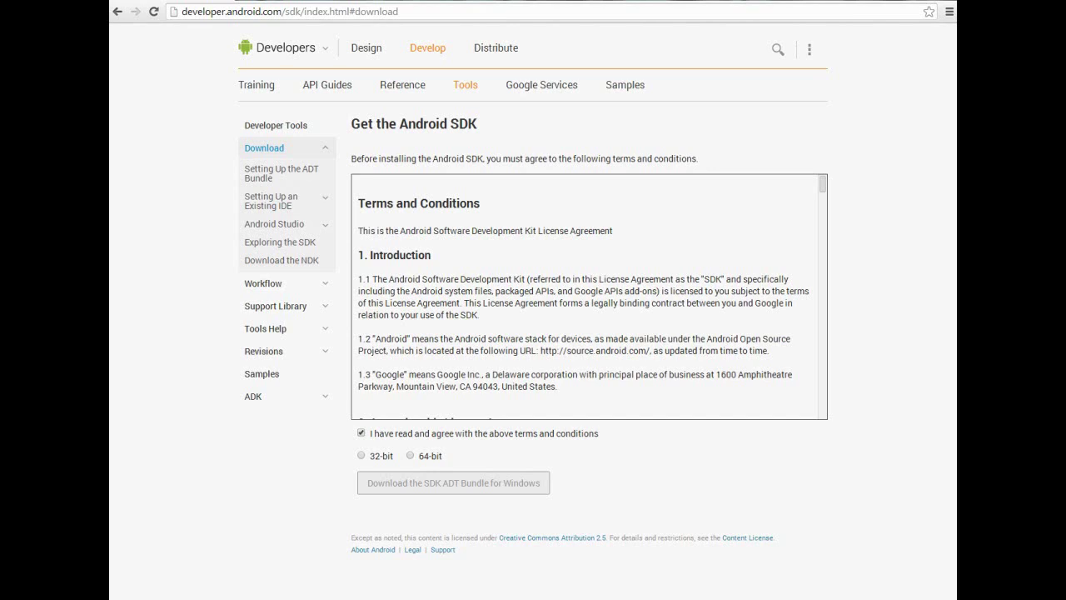
- Switch to Windows Explorer and open the ADB folder in the Dokumente library
key("super+e")
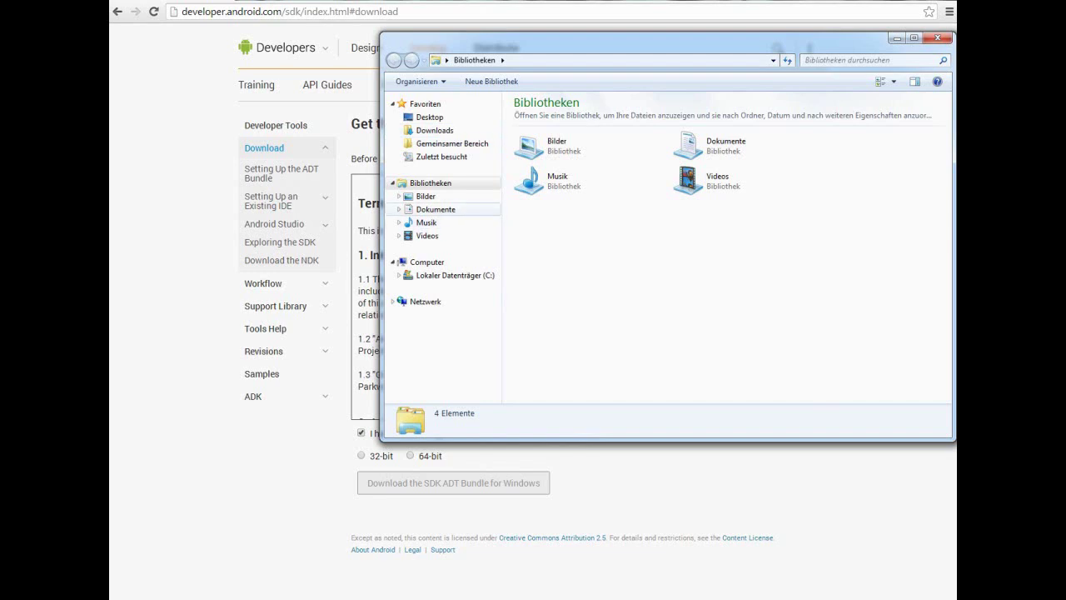
left_click(435, 209)
double_click(533, 152)
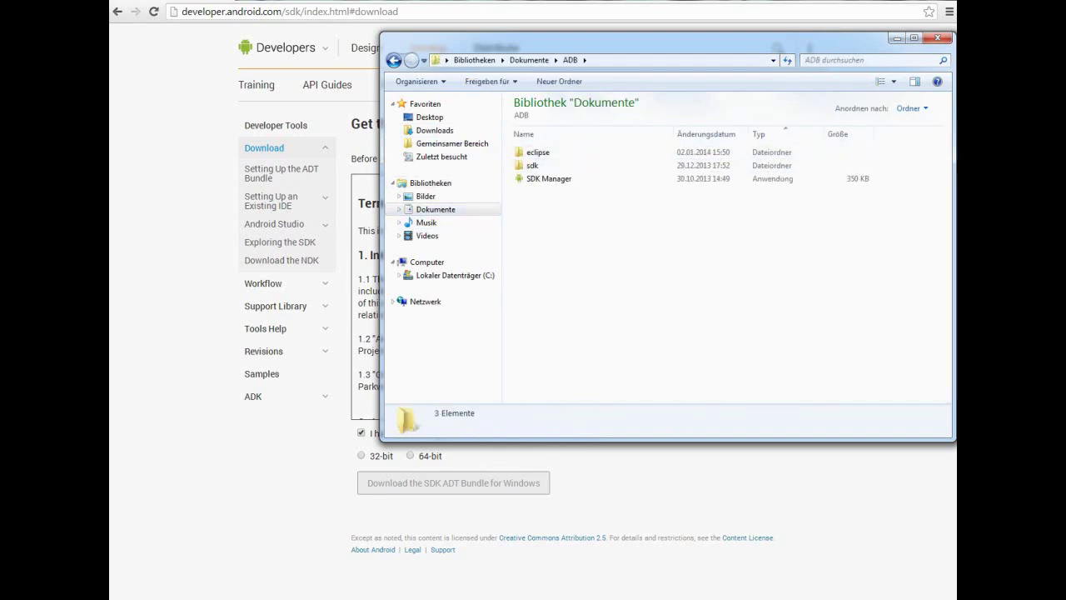
left_click_drag(583, 43, 458, 73)
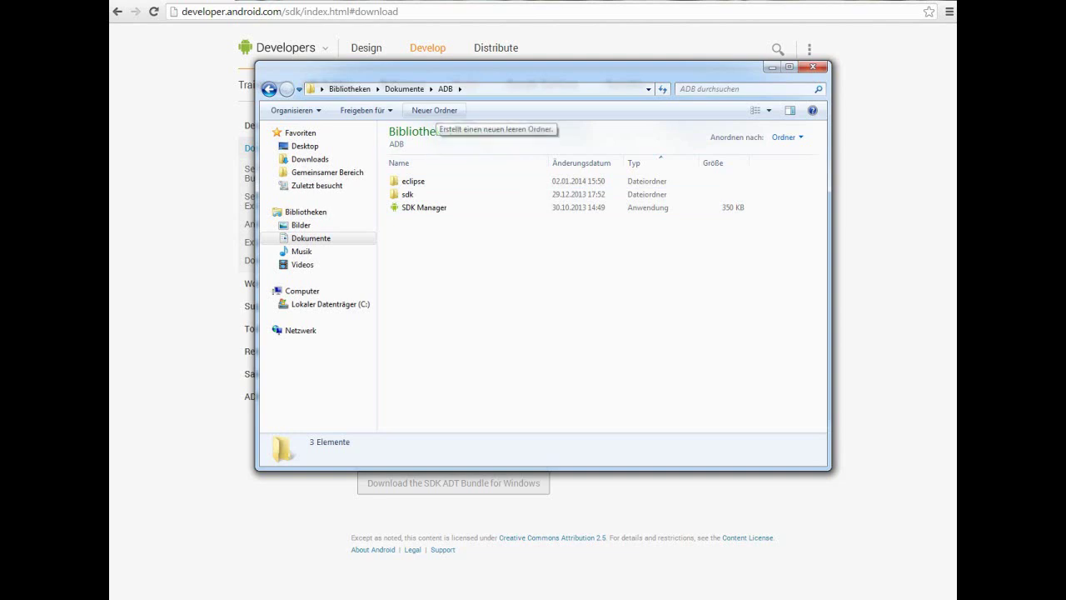
- Create a new folder named Arbeitsplatz inside the ADB folder
left_click(434, 110)
type("work")
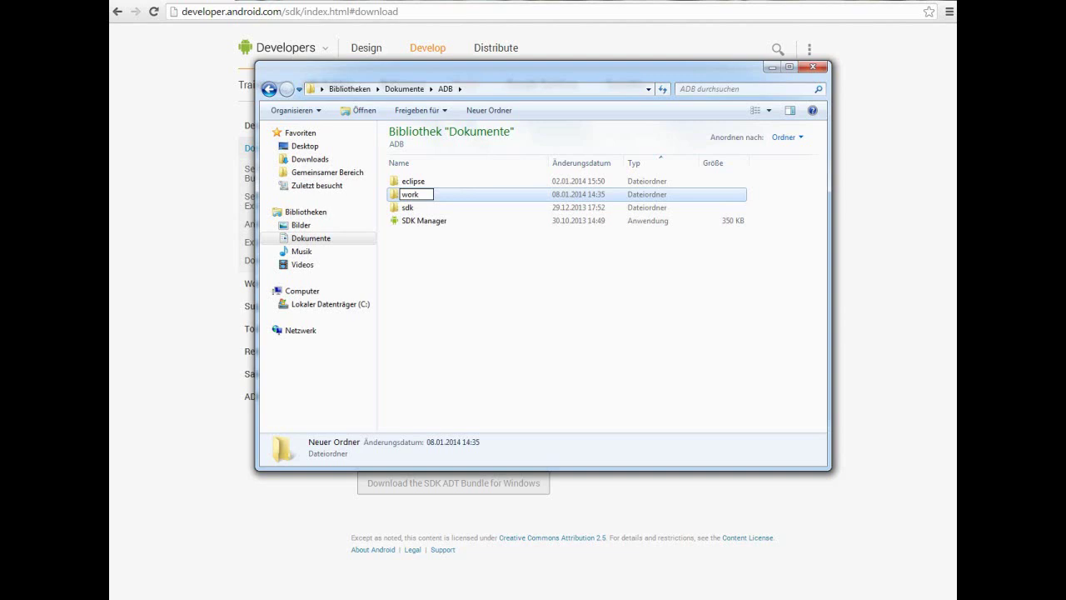
key("BackSpace")
key("BackSpace")
key("BackSpace")
key("BackSpace")
type("Arbeitsplatz")
key("Return")
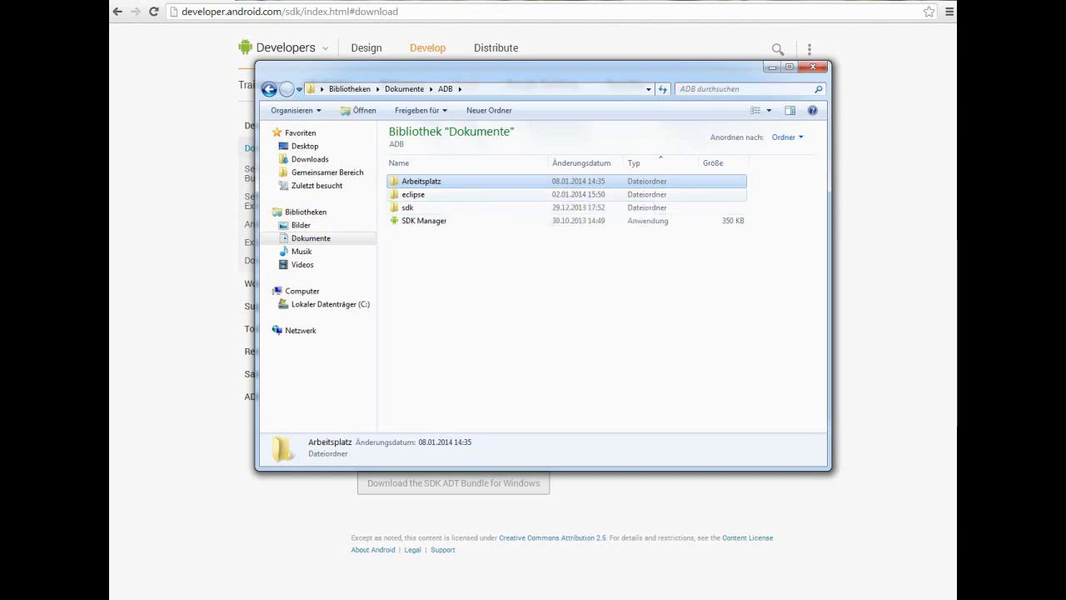
- Launch the eclipse application from the eclipse folder inside ADB
double_click(414, 194)
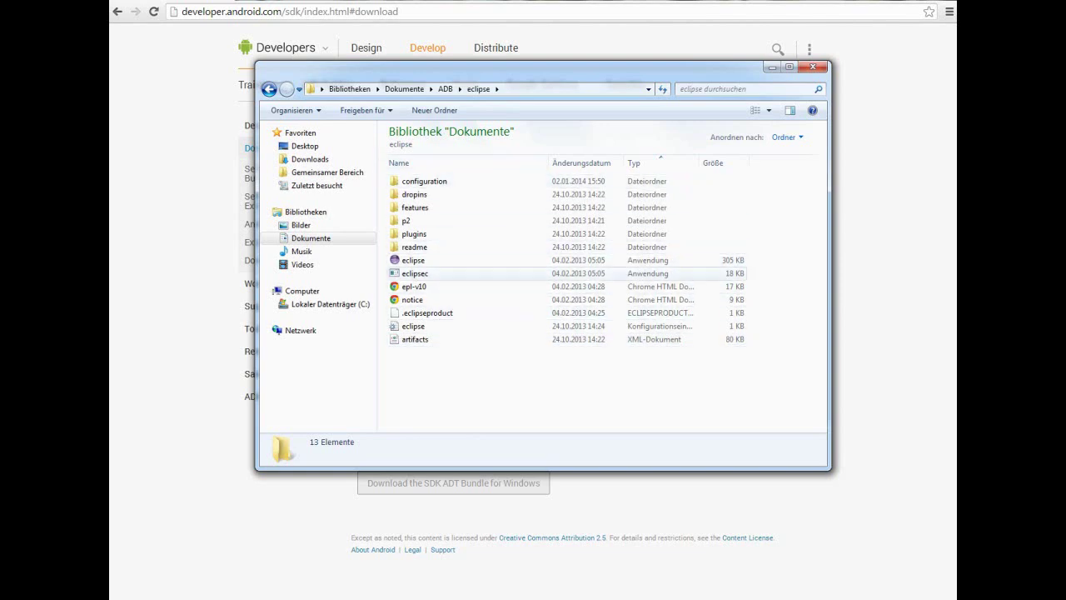
left_click(413, 260)
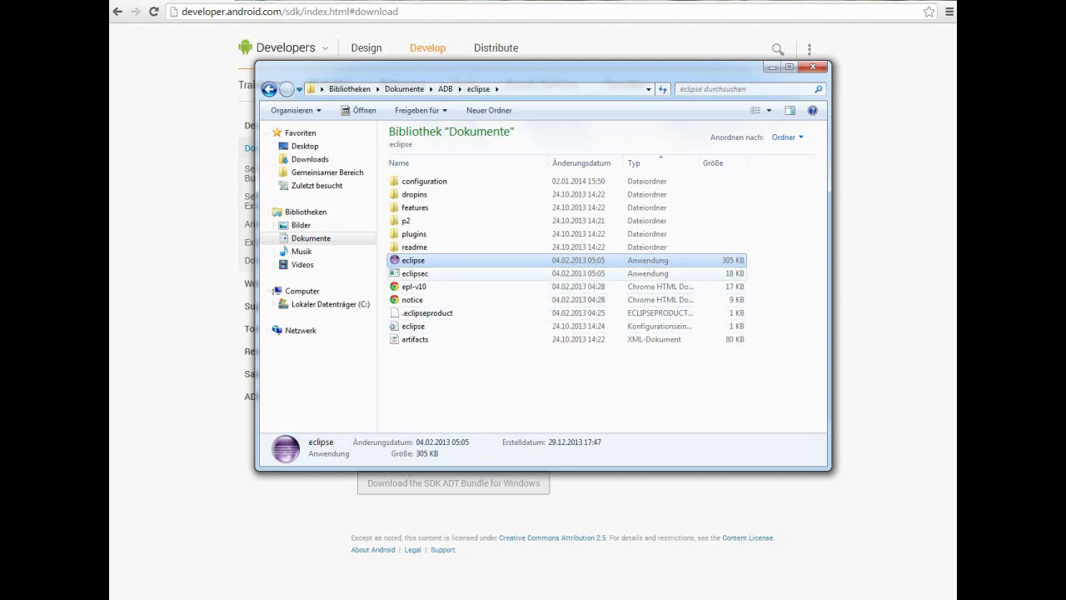
double_click(460, 260)
left_click(568, 306)
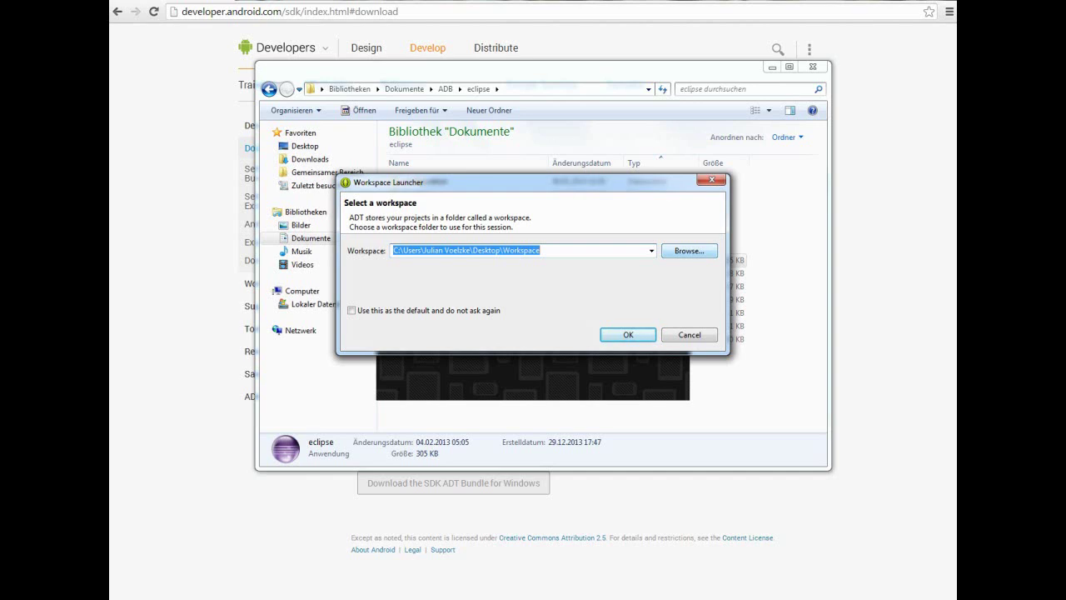
- Choose the Arbeitsplatz folder under Eigene Dokumente, ADB as the workspace and start the IDE with it
left_click(688, 250)
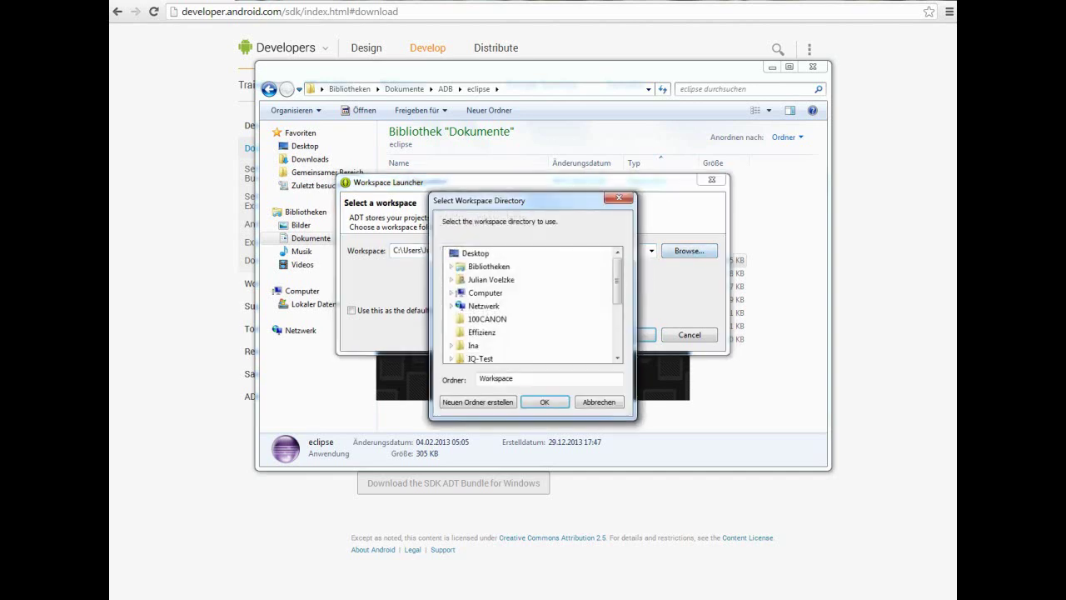
scroll(533, 305, "down", 2)
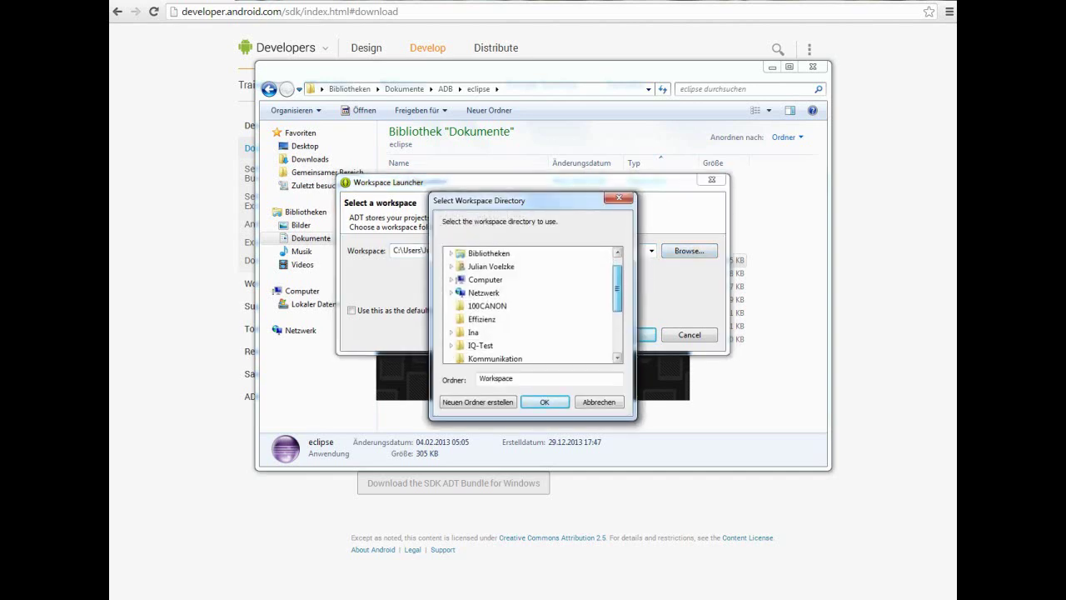
scroll(532, 305, "up", 2)
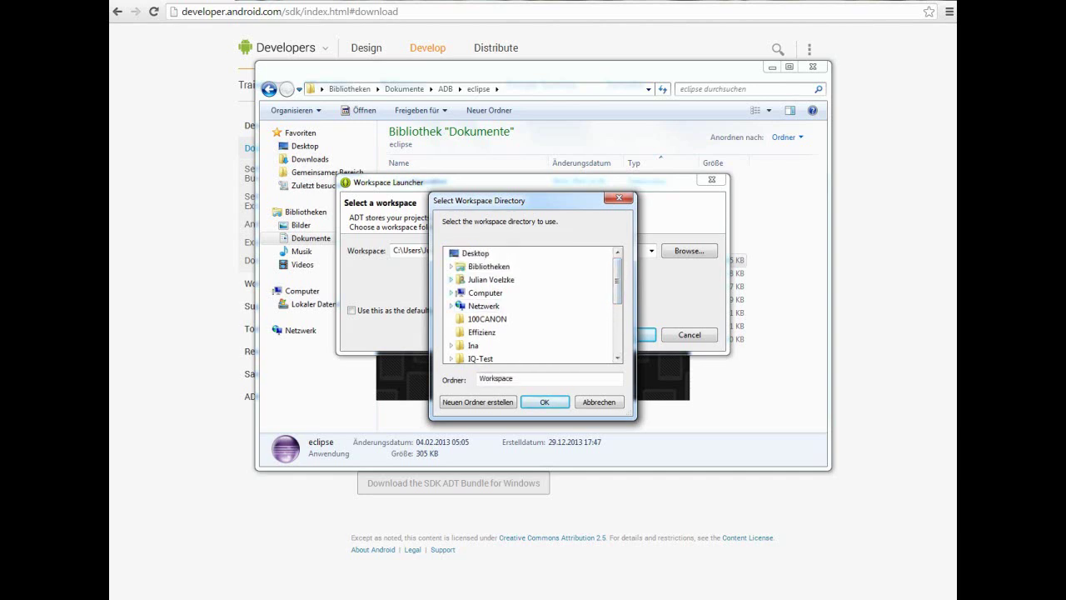
left_click(450, 279)
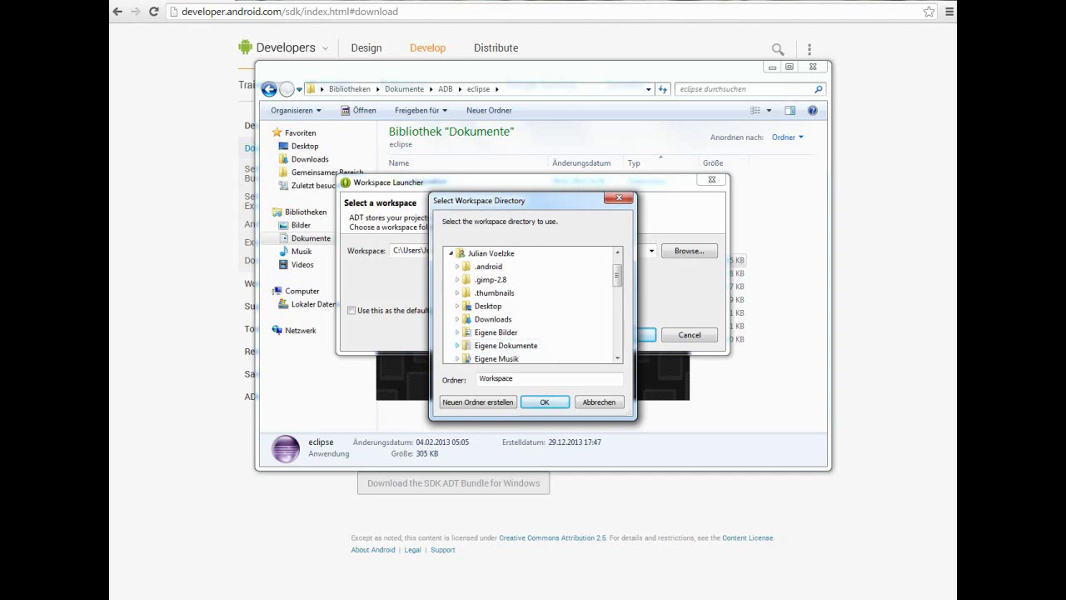
left_click(458, 345)
left_click(463, 266)
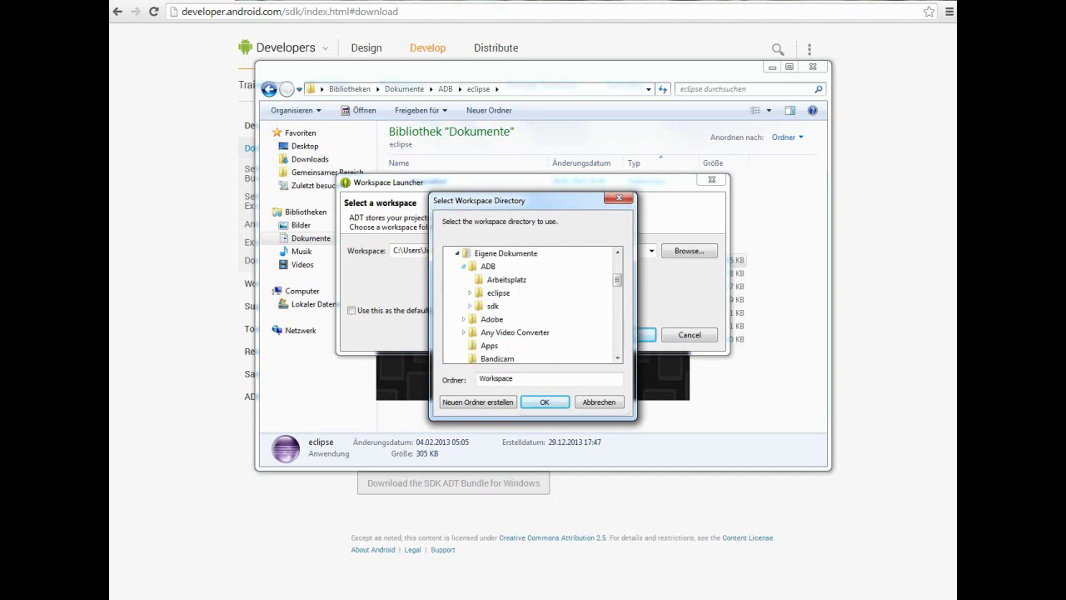
left_click(506, 279)
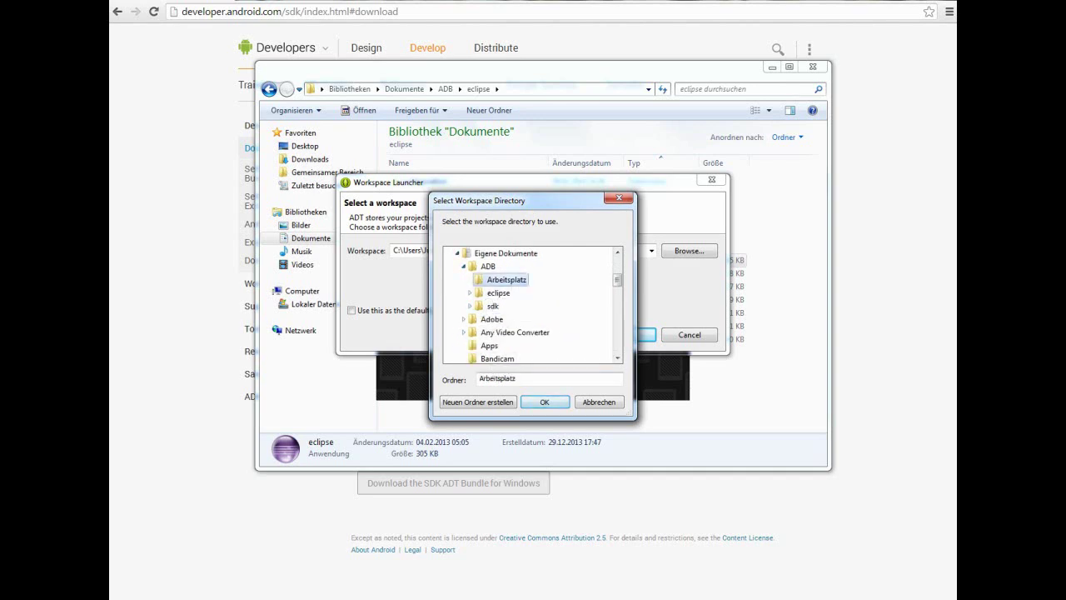
left_click(543, 401)
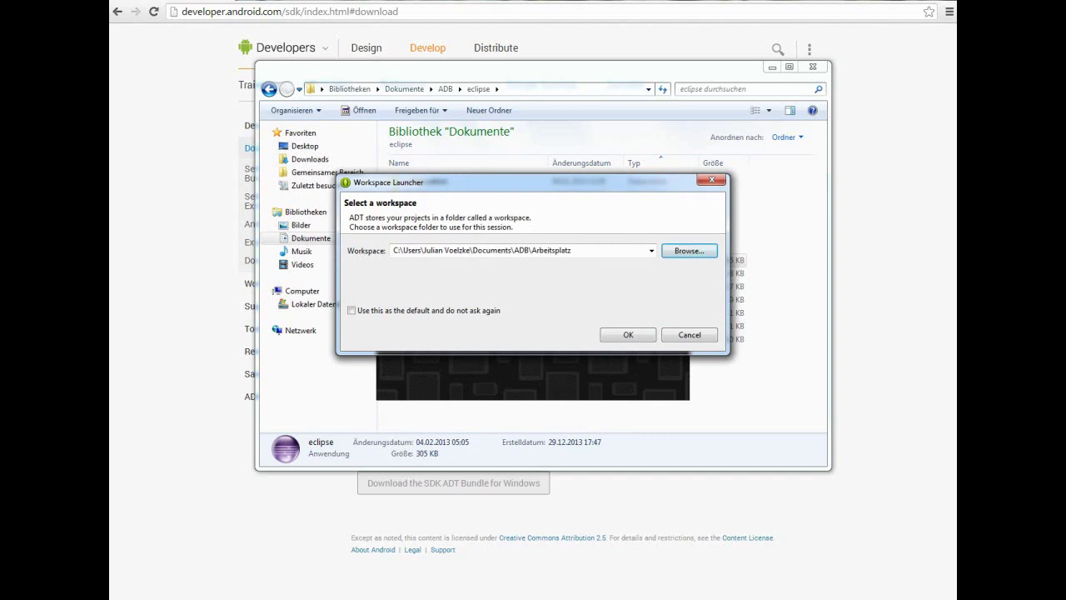
left_click(628, 334)
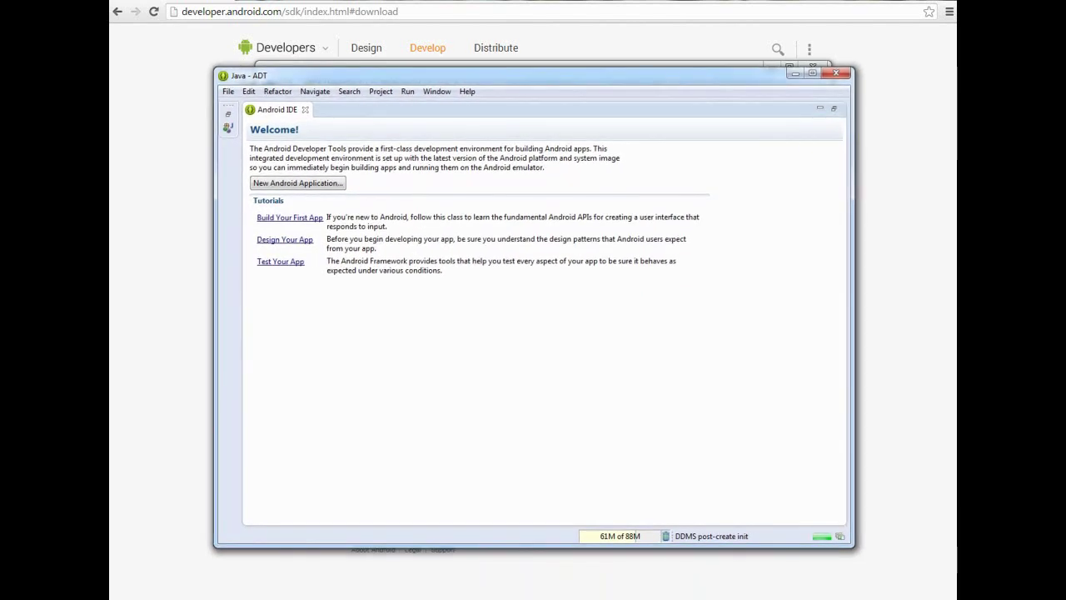
- Maximize the ADT window and restore its minimized workbench views, leaving out the Outline view
left_click(812, 73)
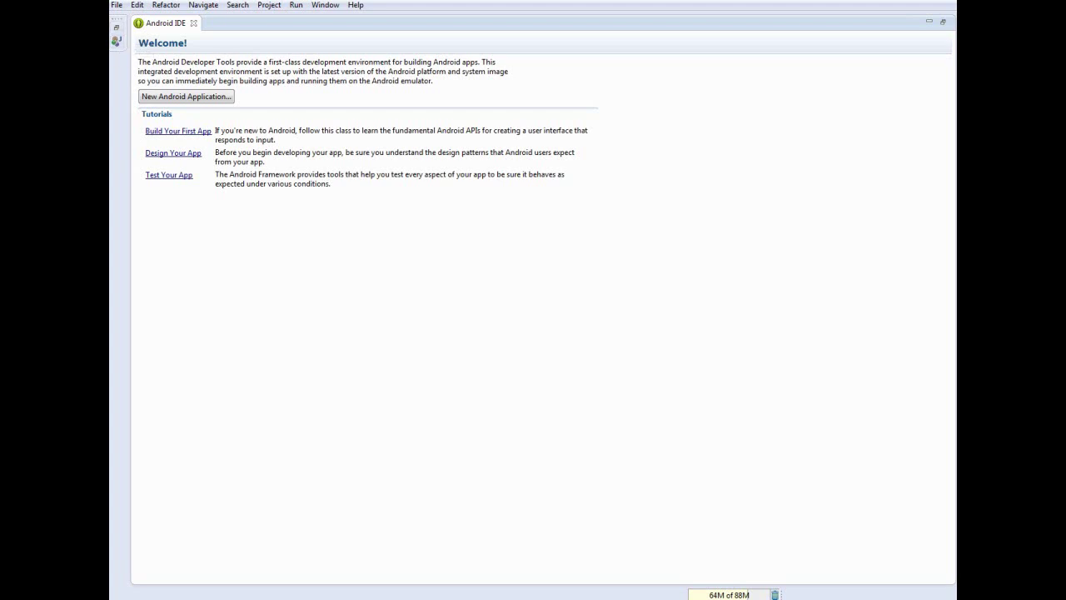
left_click(117, 26)
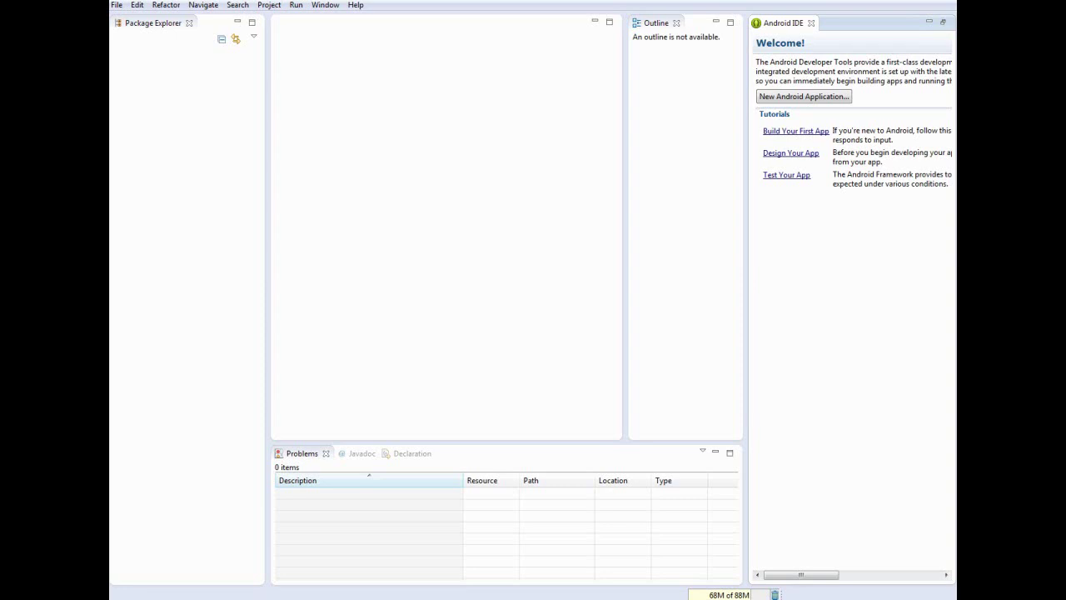
left_click(676, 23)
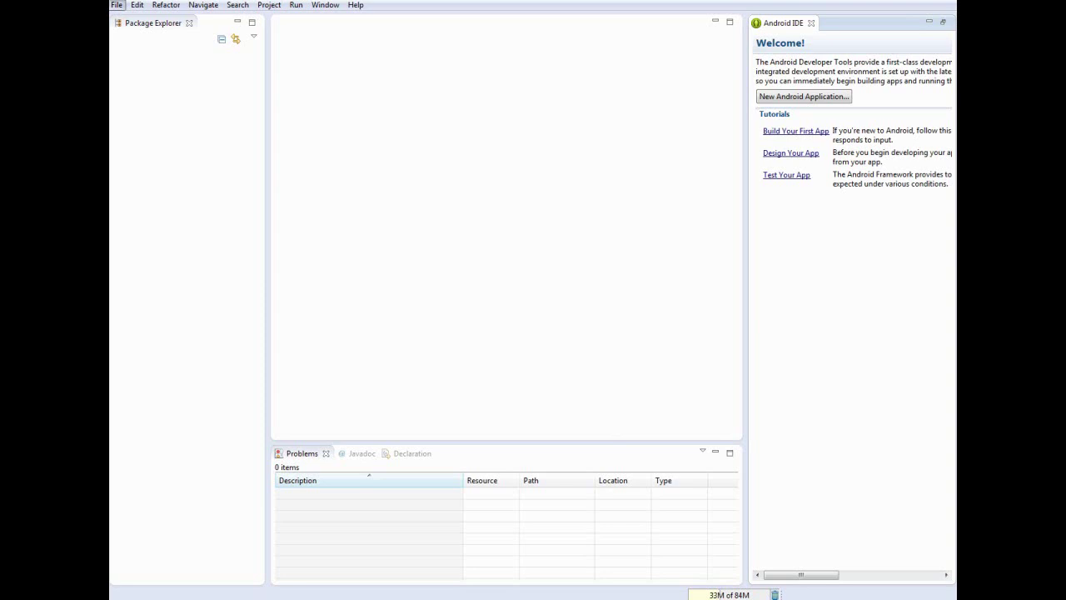
left_click(117, 5)
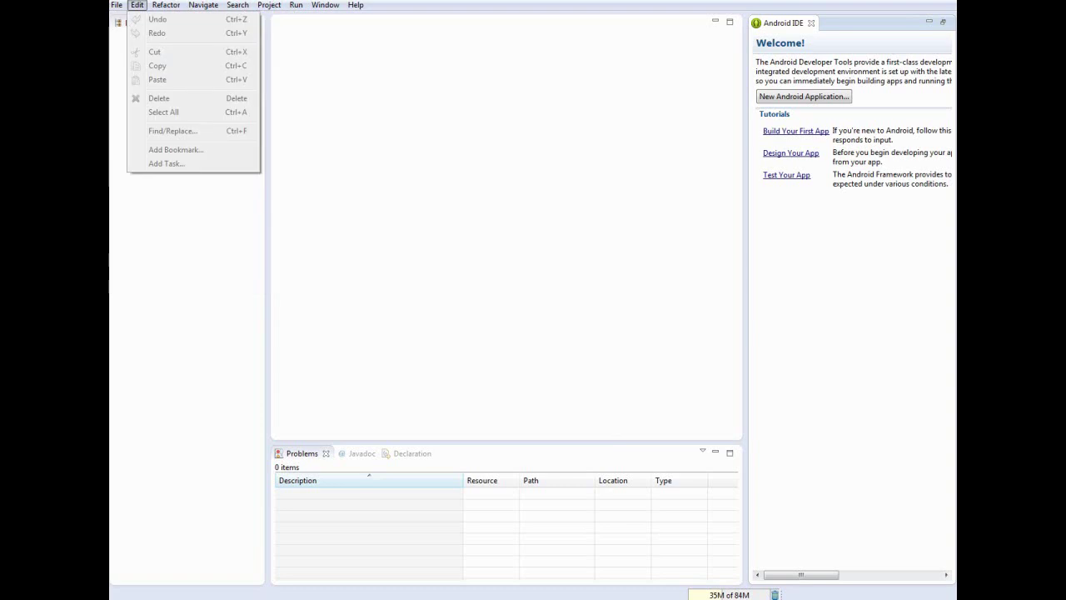
mouse_move(136, 19)
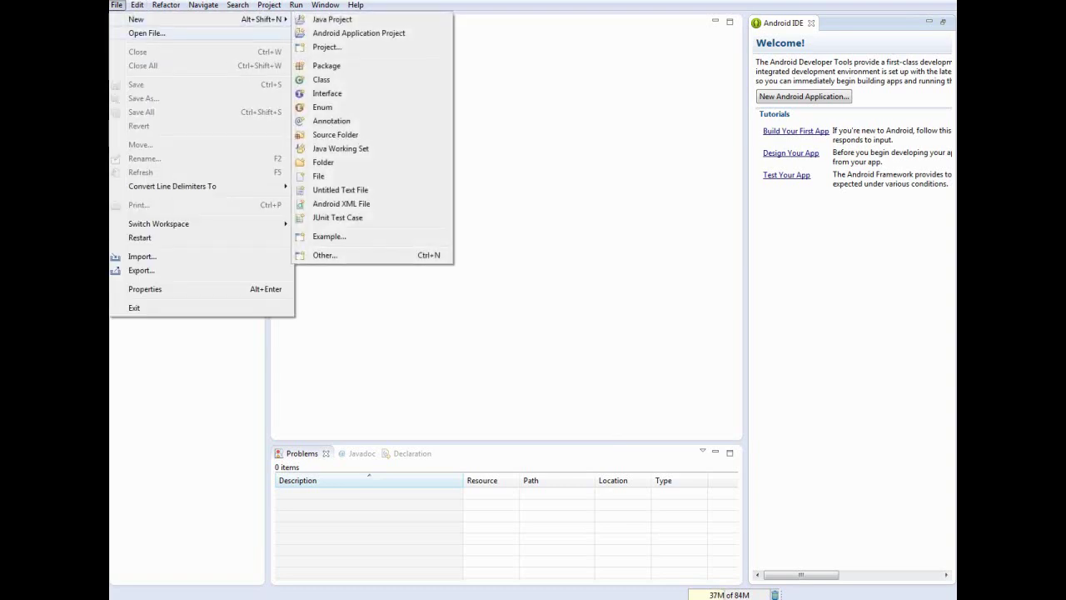
key("Left")
key("Down")
key("Down")
key("Up")
key("Up")
key("Down")
key("Up")
key("Up")
key("Up")
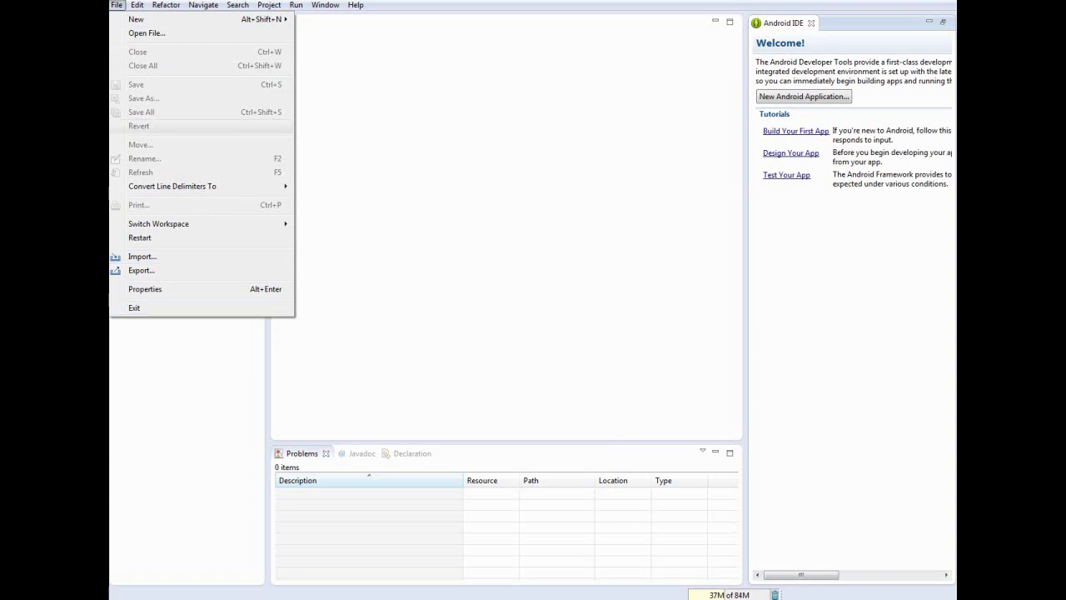
key("Down")
key("Down")
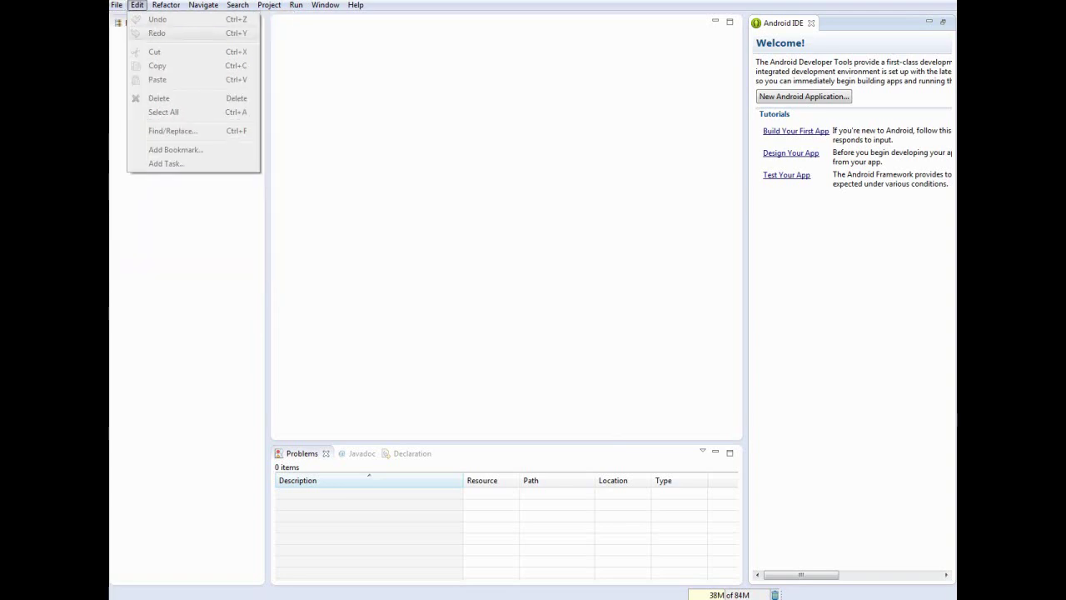
key("Right")
key("Left")
key("Down")
key("Right")
key("Right")
key("Right")
key("Right")
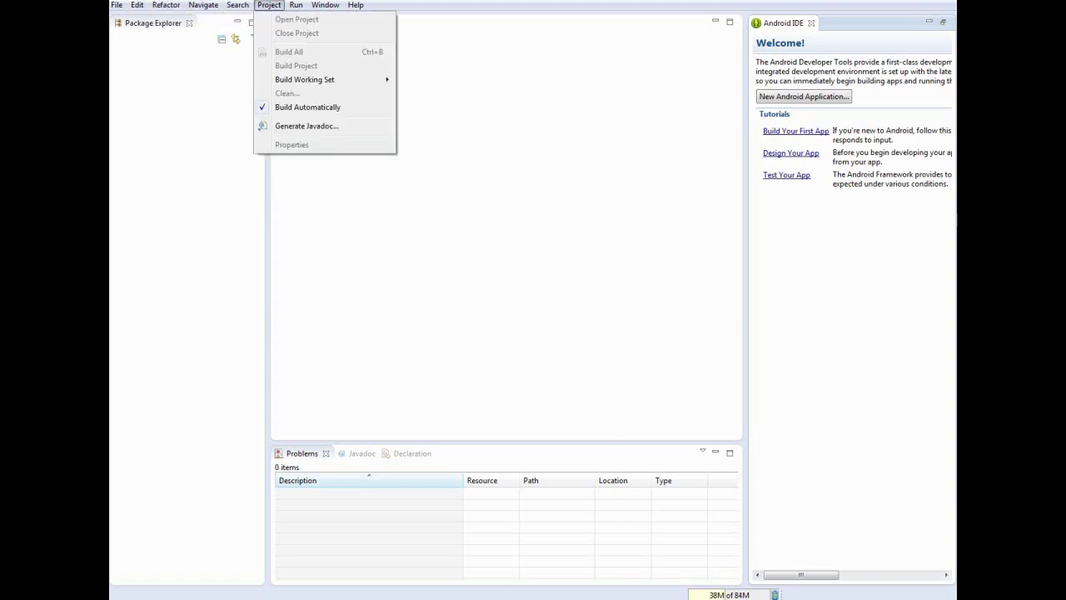
key("Up")
key("Right")
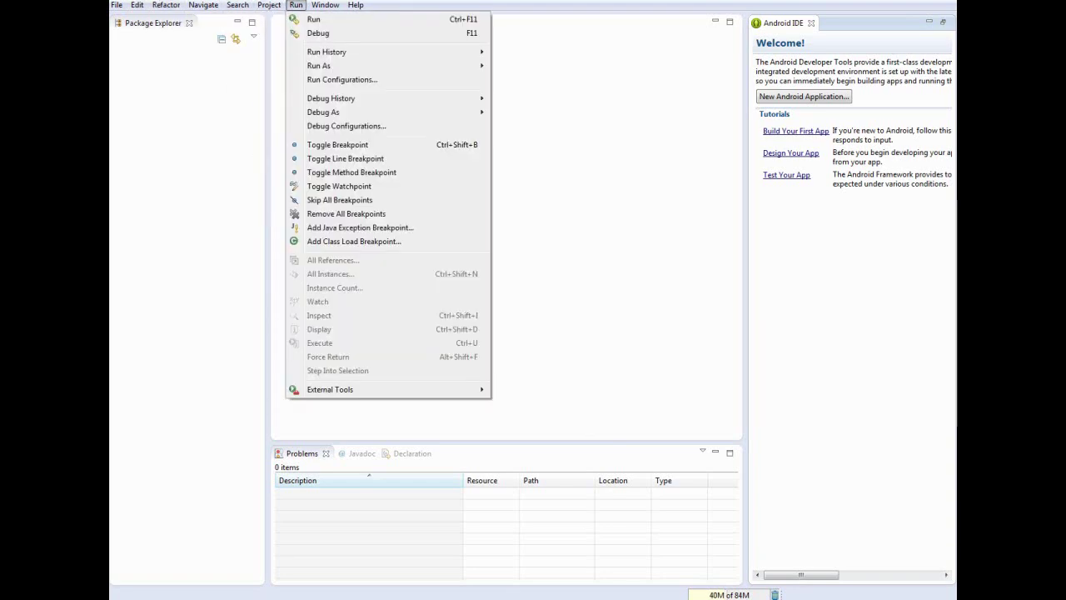
key("Down")
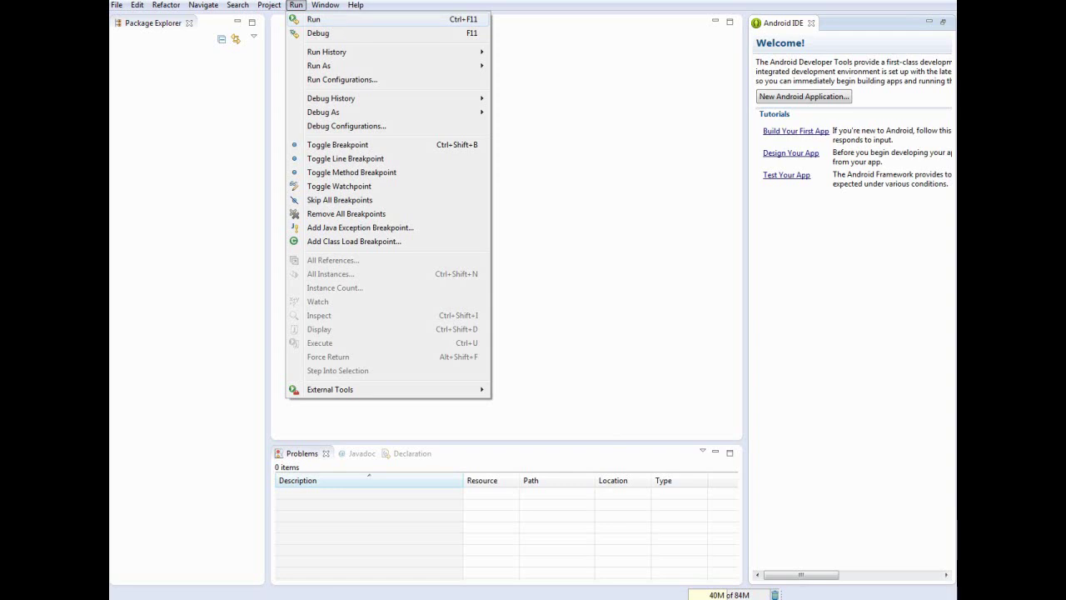
key("Right")
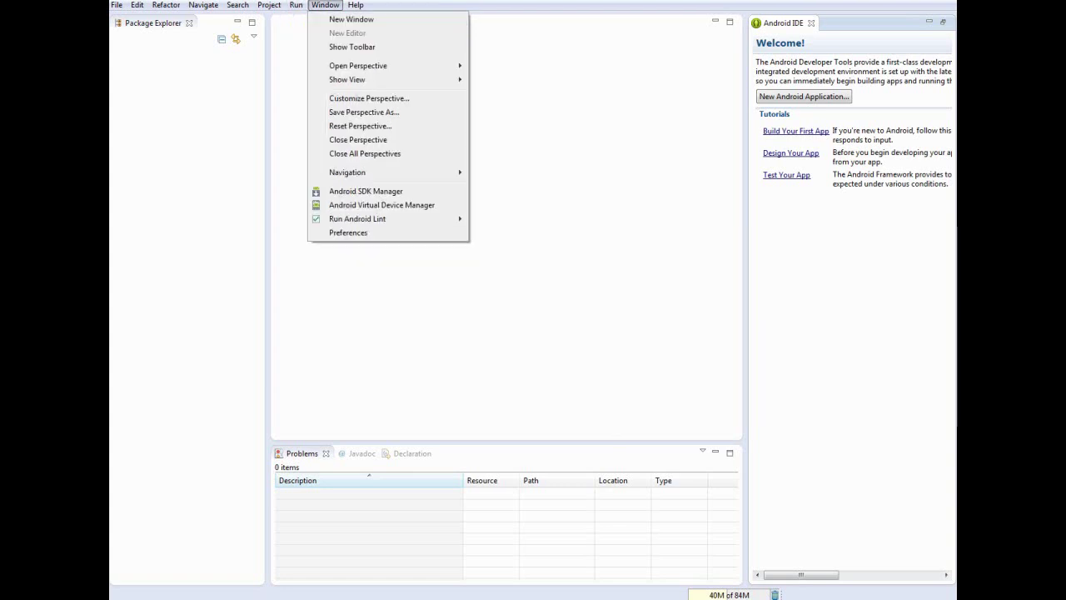
key("Left")
key("Right")
key("Right")
key("Left")
key("Left")
key("Left")
key("Left")
key("Left")
key("Right")
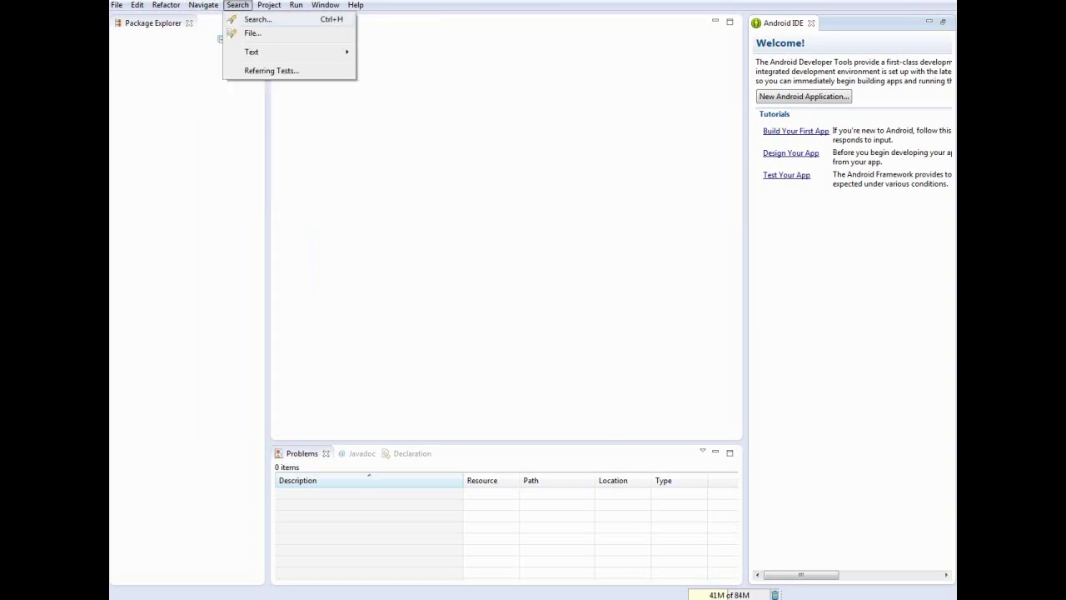
key("Left")
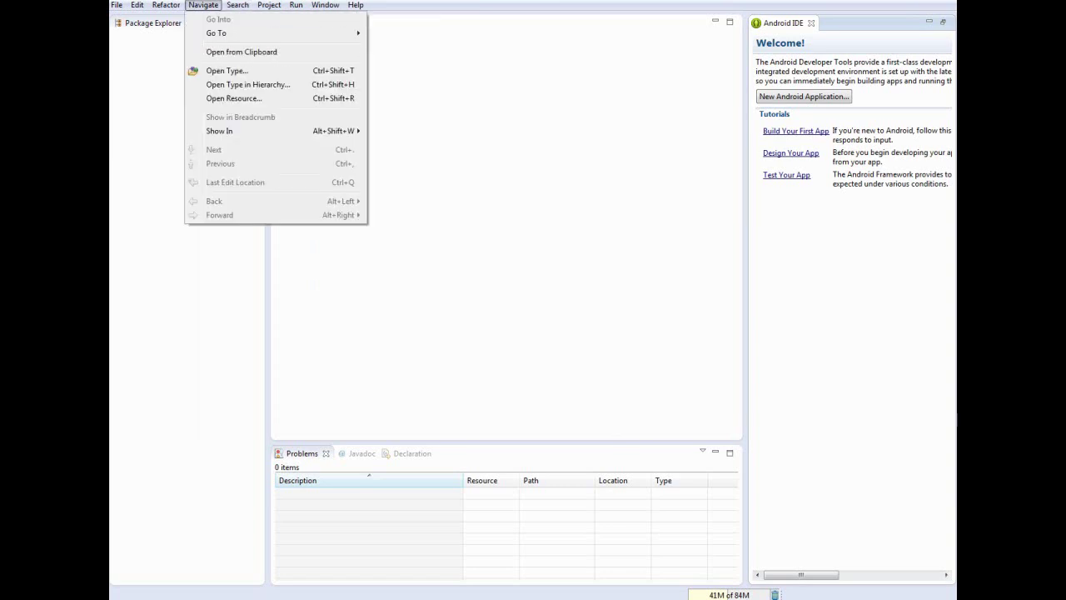
key("Right")
key("Right")
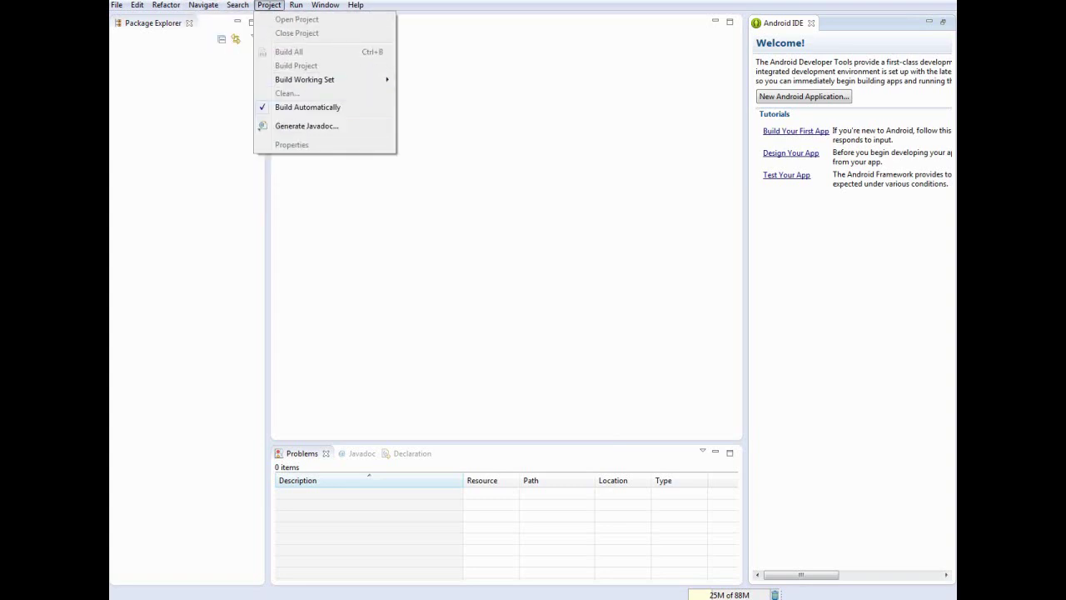
key("Left")
key("Left")
key("Left")
key("Left")
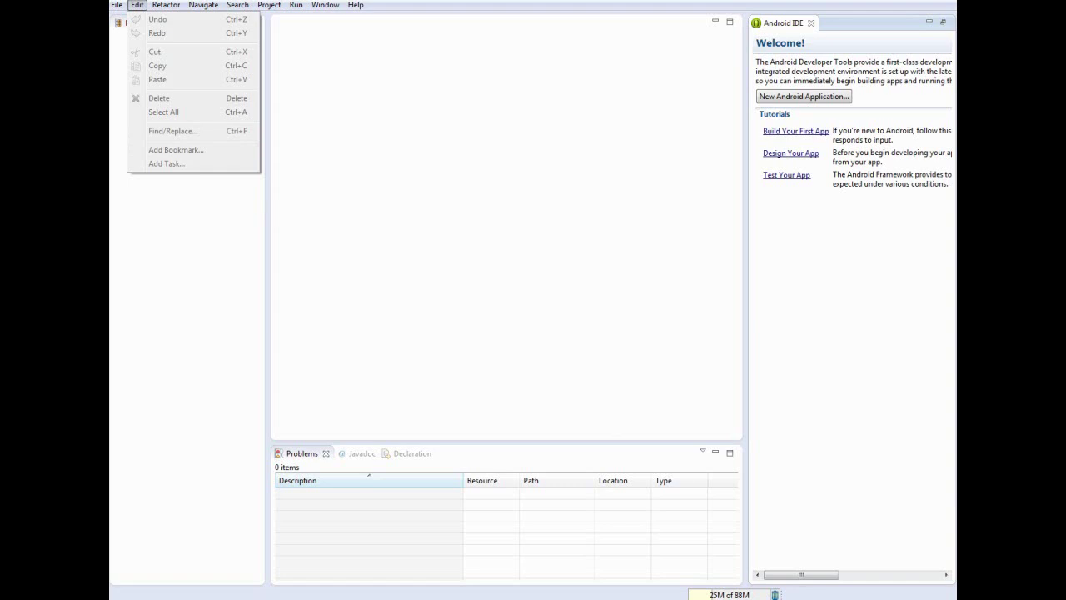
key("Escape")
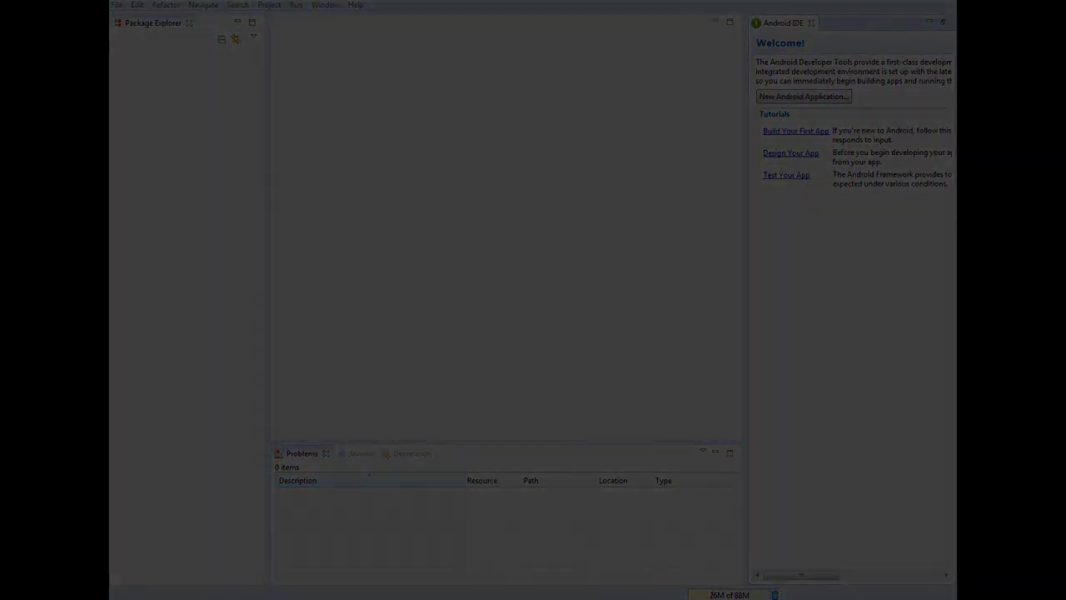